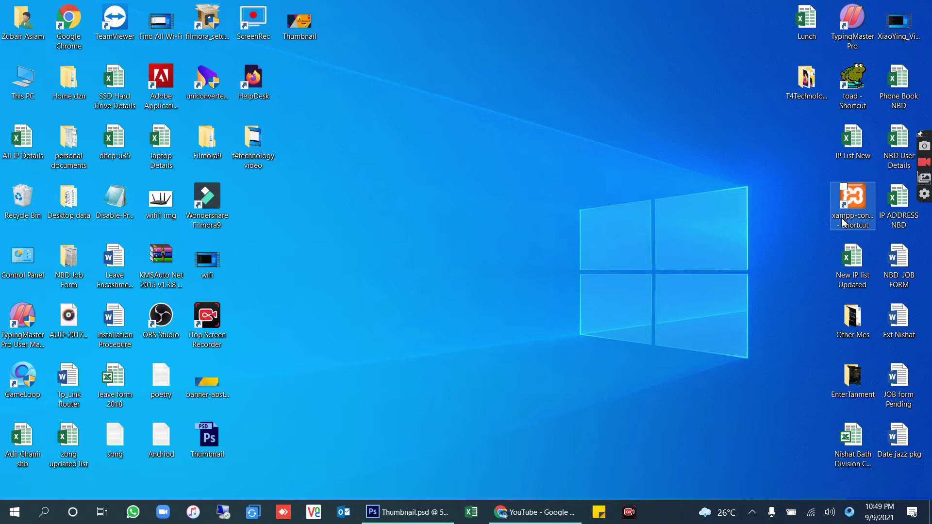
# Step: Switch to Chrome and search Google for "jdk download" in a new tab, then look through the results
pyautogui.hotkey('alt', 'Tab')
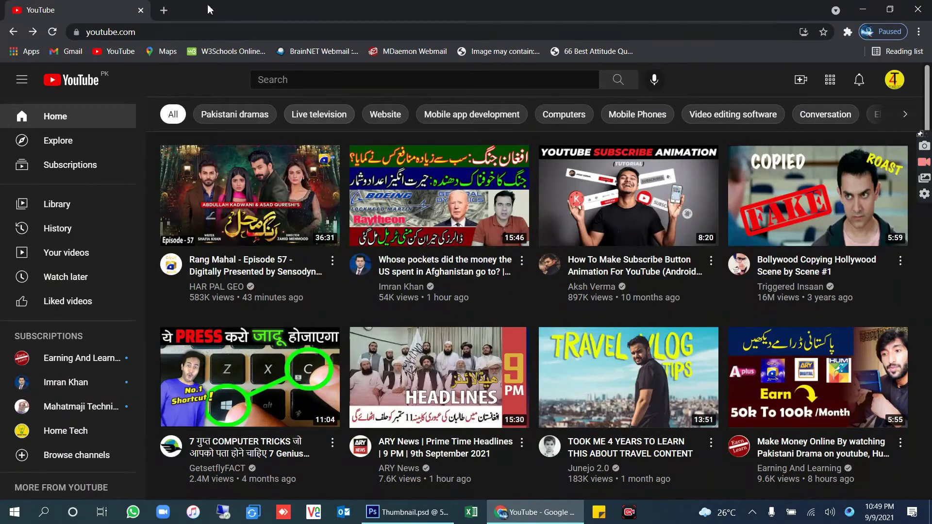
pyautogui.click(163, 10)
pyautogui.click(378, 267)
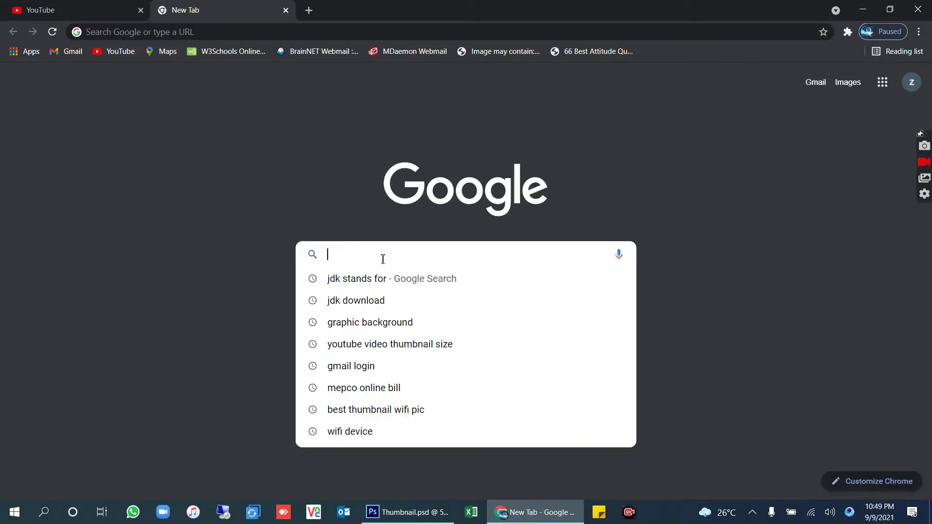
pyautogui.write('jdk download')
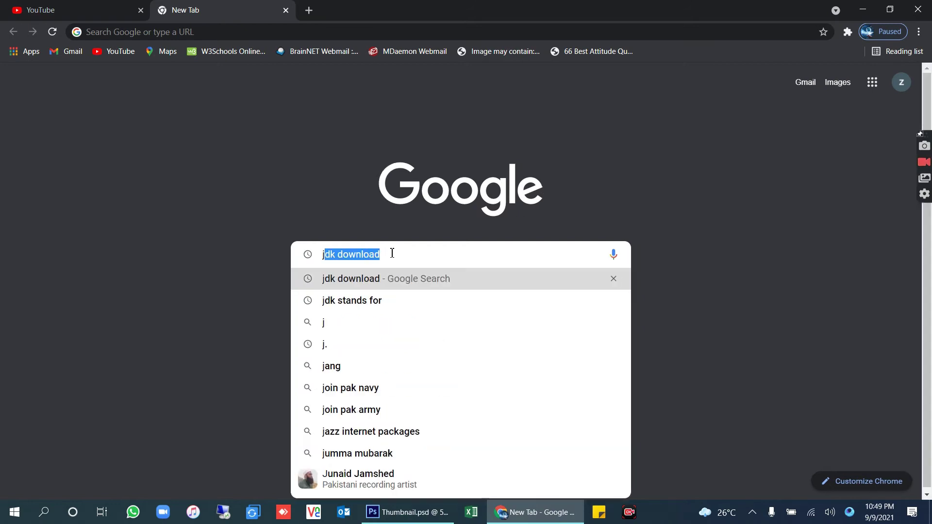
pyautogui.press('Return')
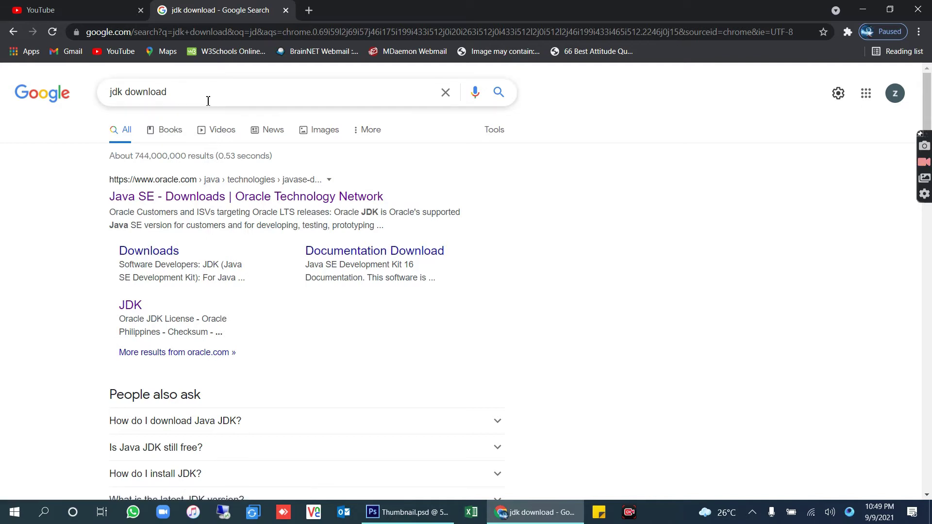
pyautogui.scroll(-1, 258, 200)
pyautogui.scroll(-3, 258, 200)
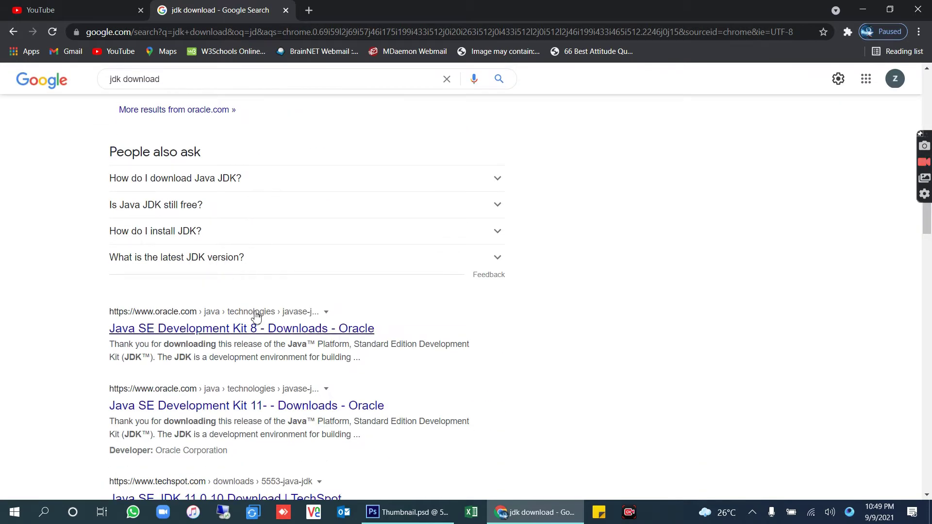
pyautogui.scroll(4, 226, 251)
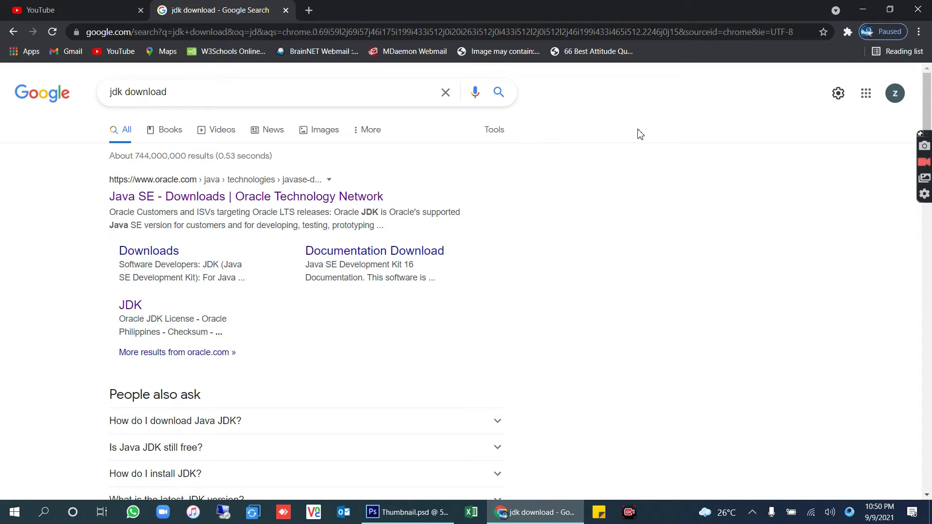
# Step: Open the properties of This PC from the desktop and check the system type in the device specifications
pyautogui.click(864, 11)
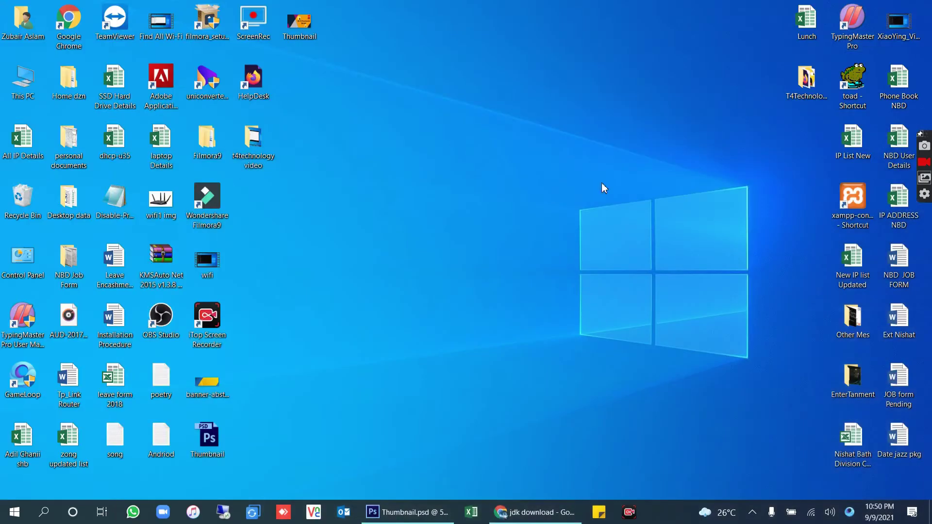
pyautogui.click(535, 512)
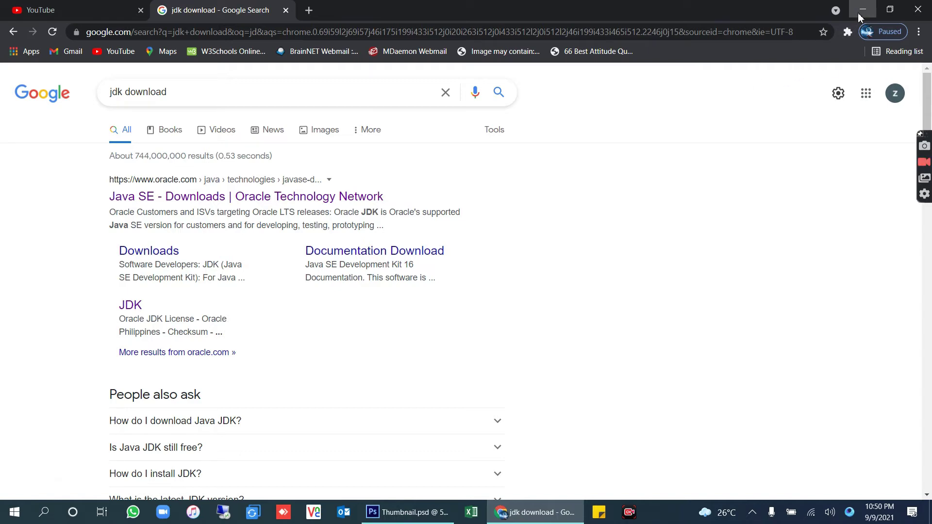
pyautogui.click(863, 10)
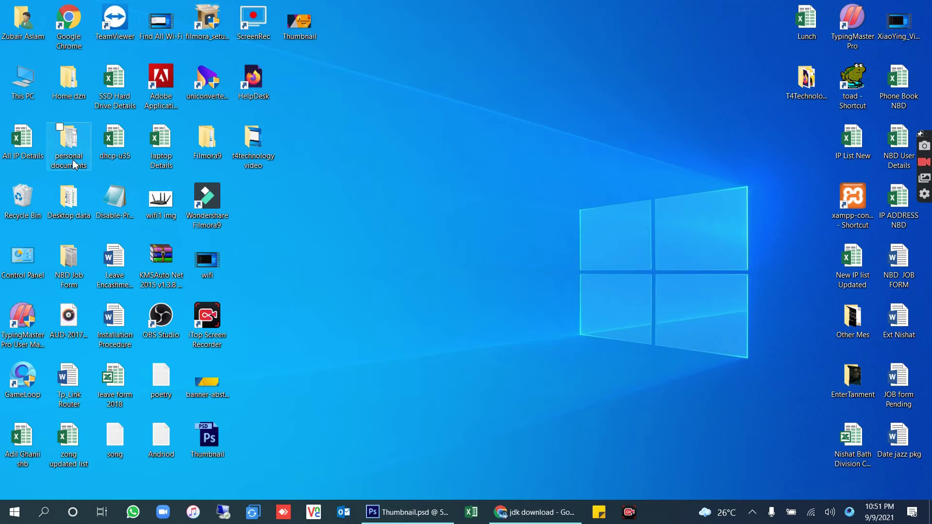
pyautogui.rightClick(23, 87)
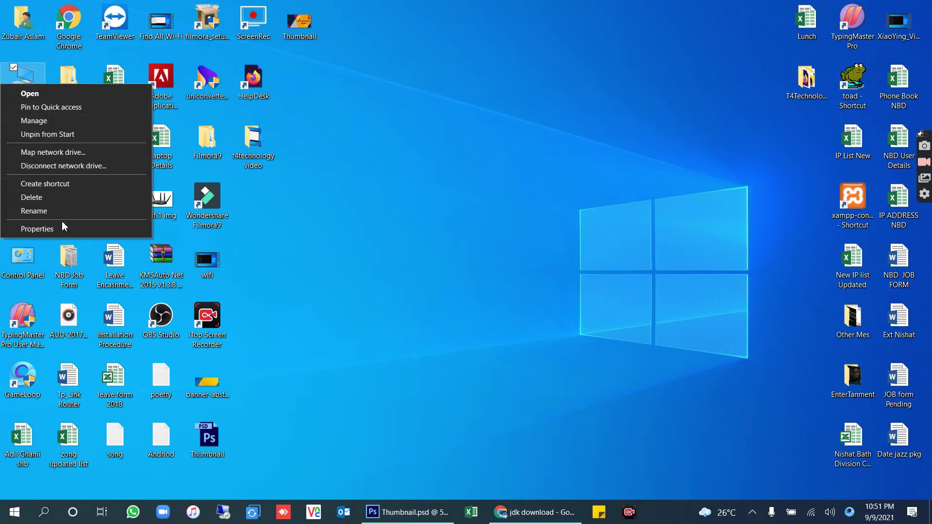
pyautogui.click(37, 230)
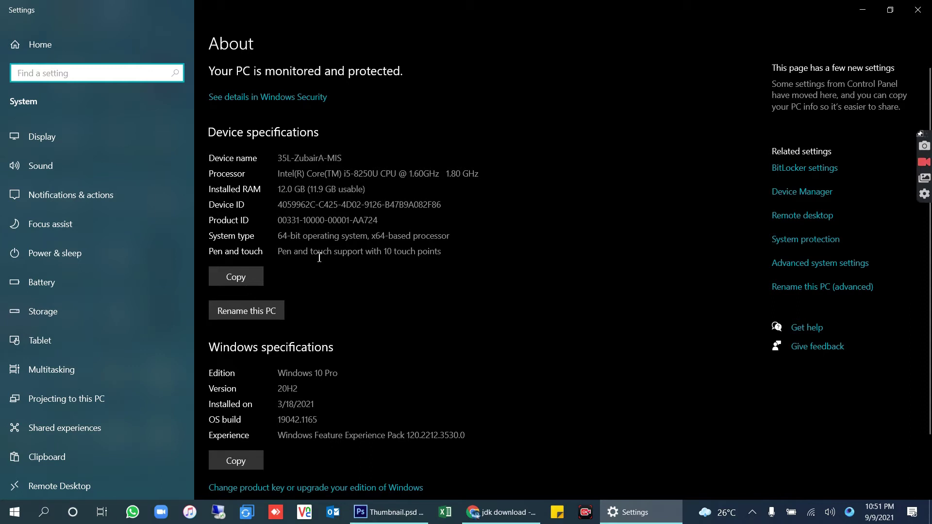
pyautogui.click(251, 246)
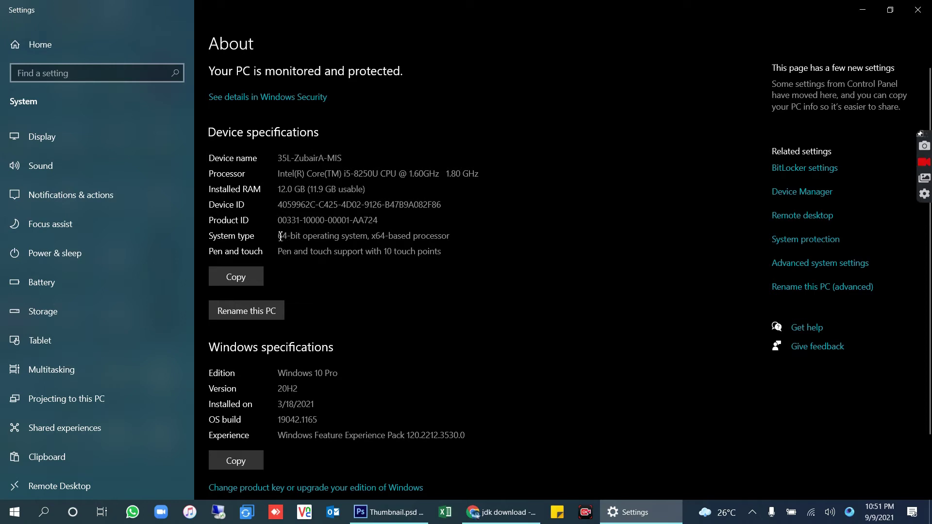
pyautogui.moveTo(281, 237); pyautogui.dragTo(368, 244)
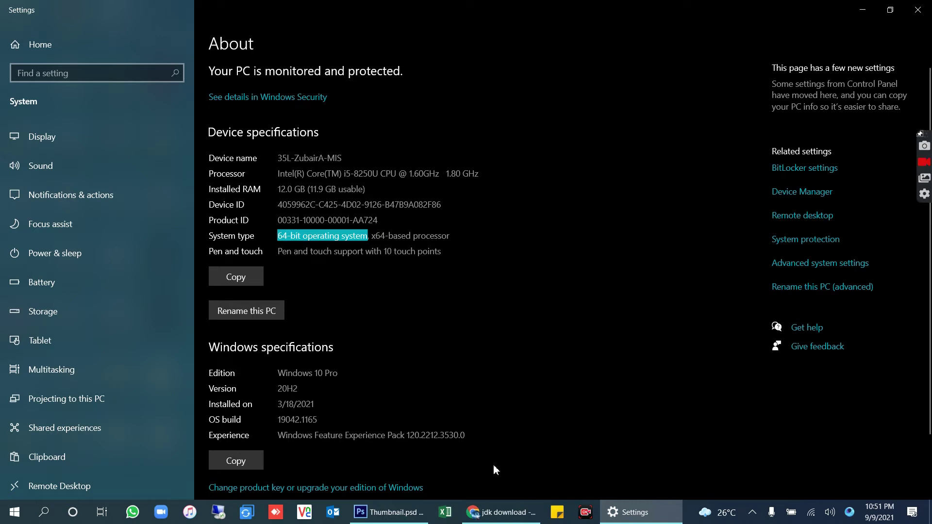
# Step: Return to Chrome, open Oracle's Java SE Downloads search result and go to the Java SE 8 JDK download page
pyautogui.click(500, 512)
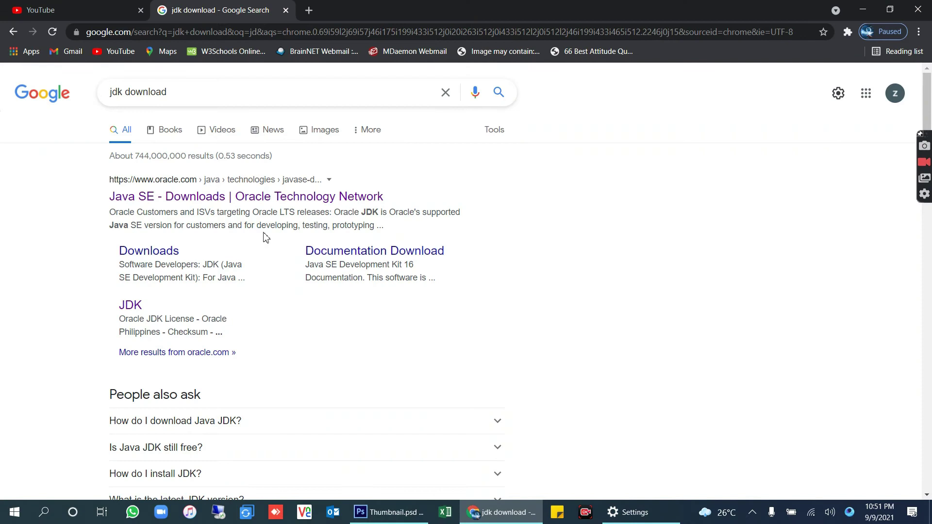
pyautogui.click(237, 207)
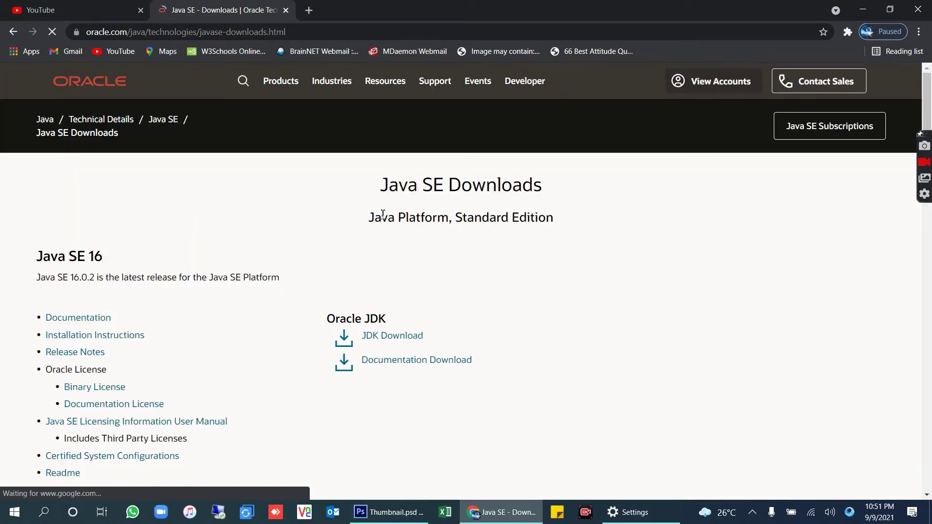
pyautogui.scroll(-3, 396, 246)
pyautogui.scroll(-6, 396, 248)
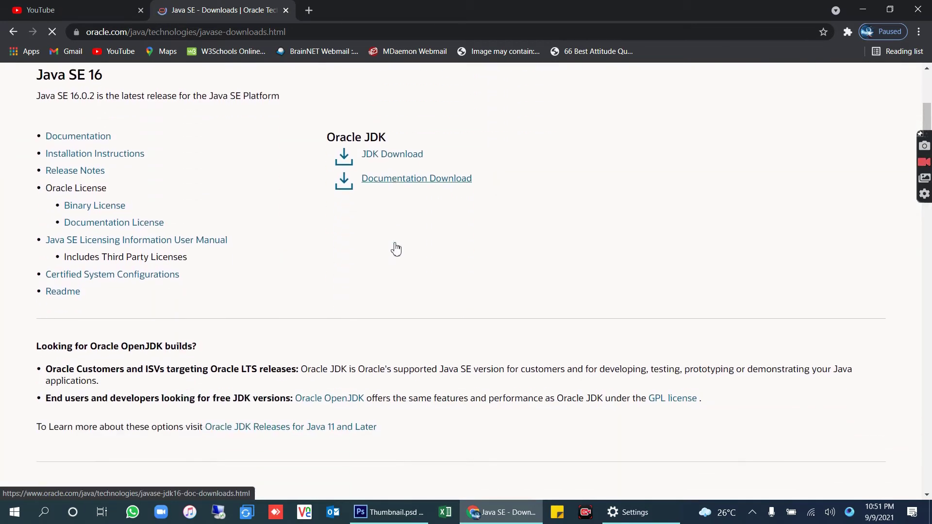
pyautogui.scroll(-4, 395, 248)
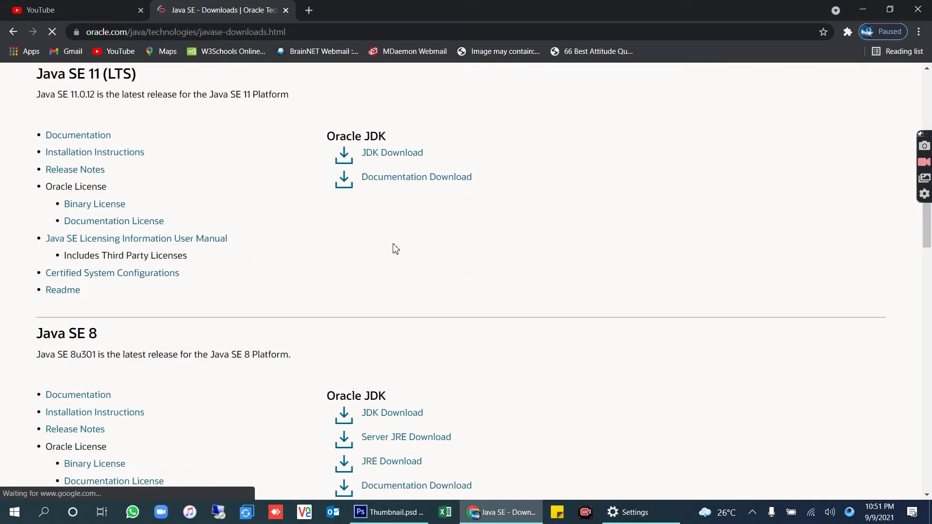
pyautogui.scroll(-1, 395, 249)
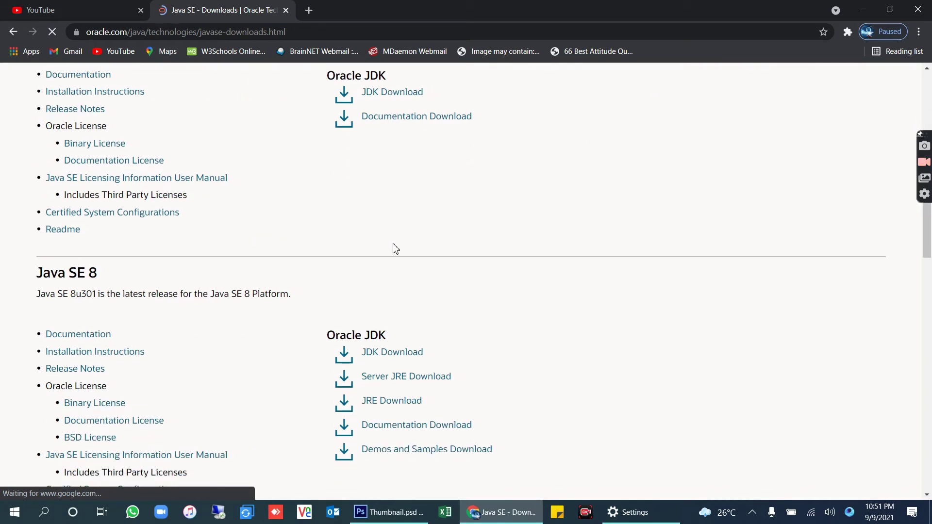
pyautogui.scroll(-1, 396, 249)
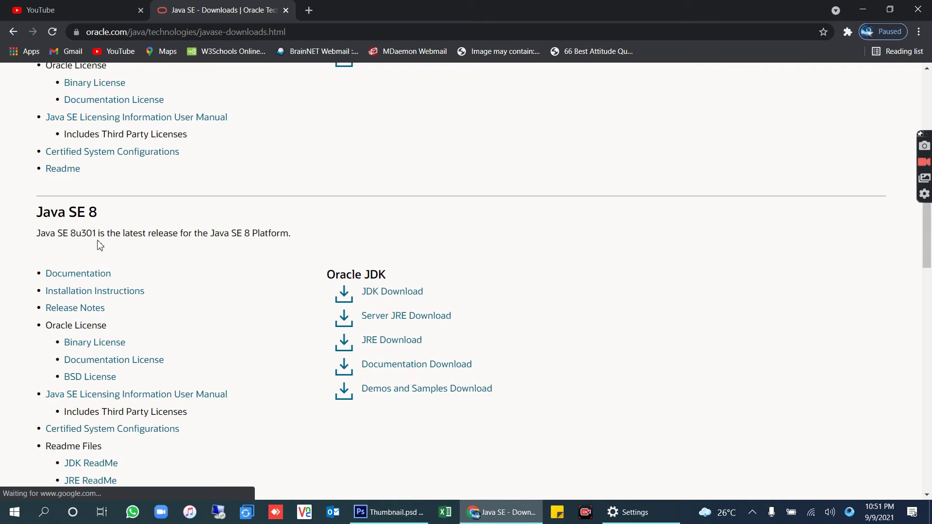
pyautogui.scroll(-4, 289, 270)
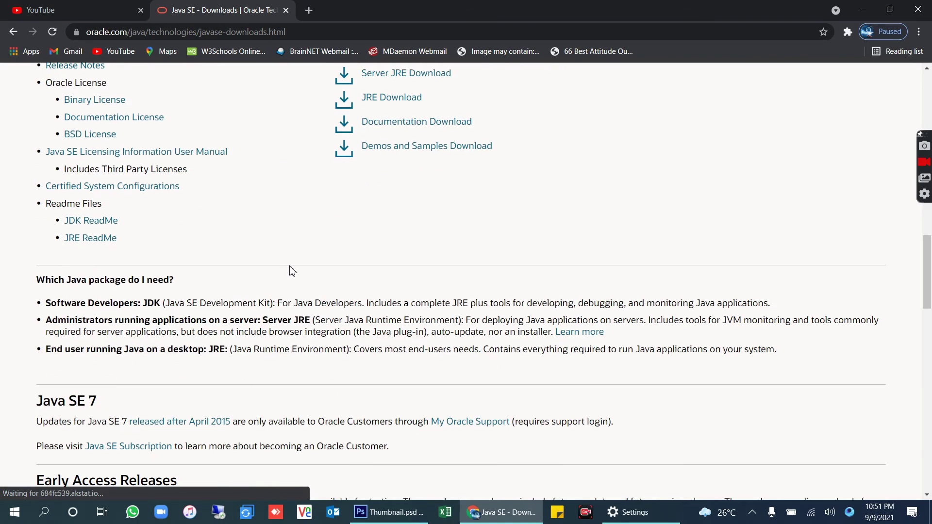
pyautogui.scroll(4, 291, 271)
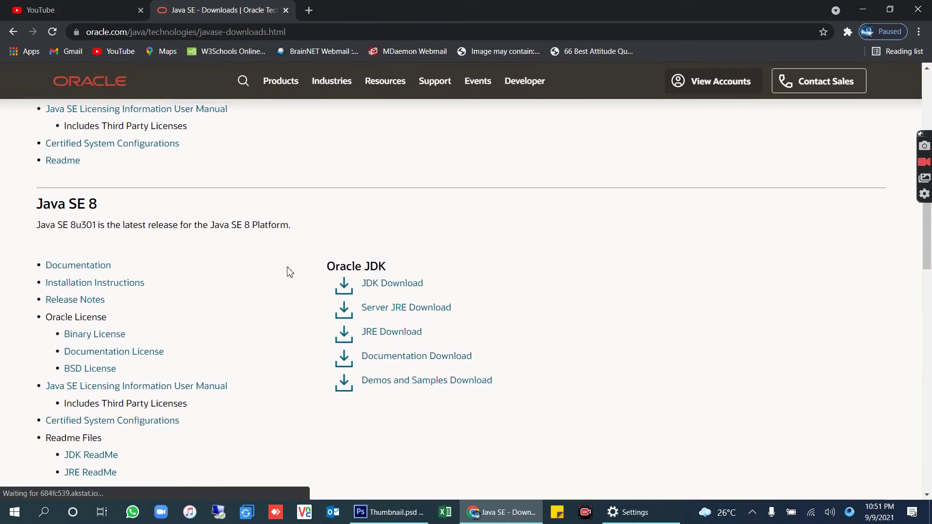
pyautogui.scroll(-10, 290, 271)
pyautogui.scroll(10, 290, 272)
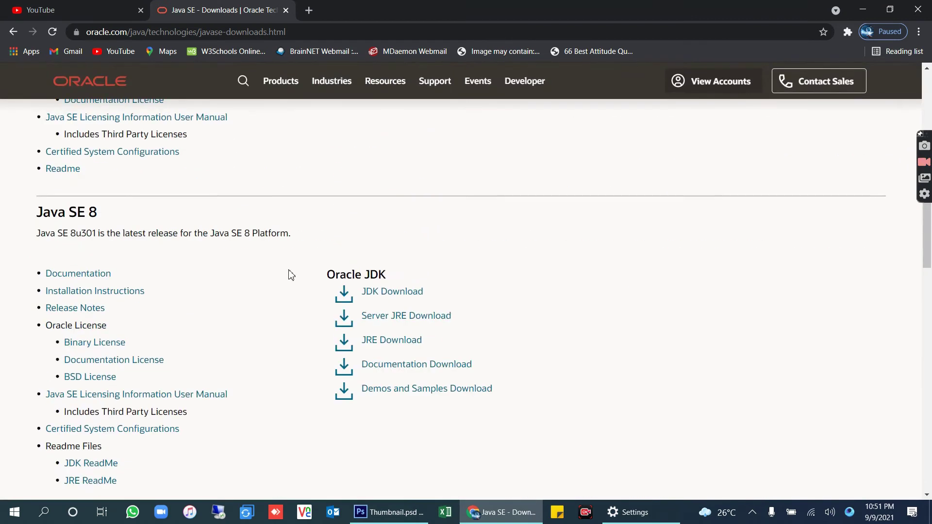
pyautogui.click(397, 301)
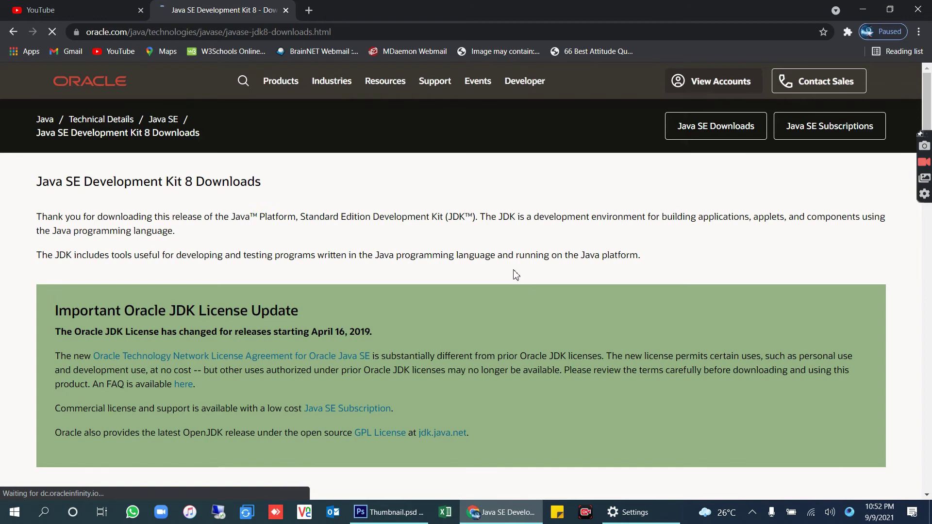
# Step: Request the Windows x64 installer jdk-8u301-windows-x64.exe, accepting the Oracle Technology Network License Agreement
pyautogui.scroll(-12, 516, 275)
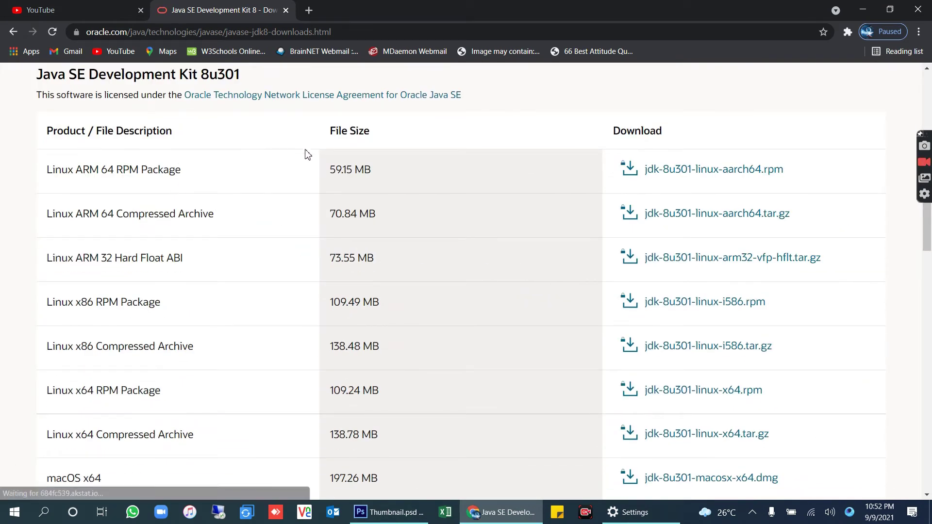
pyautogui.scroll(-5, 348, 177)
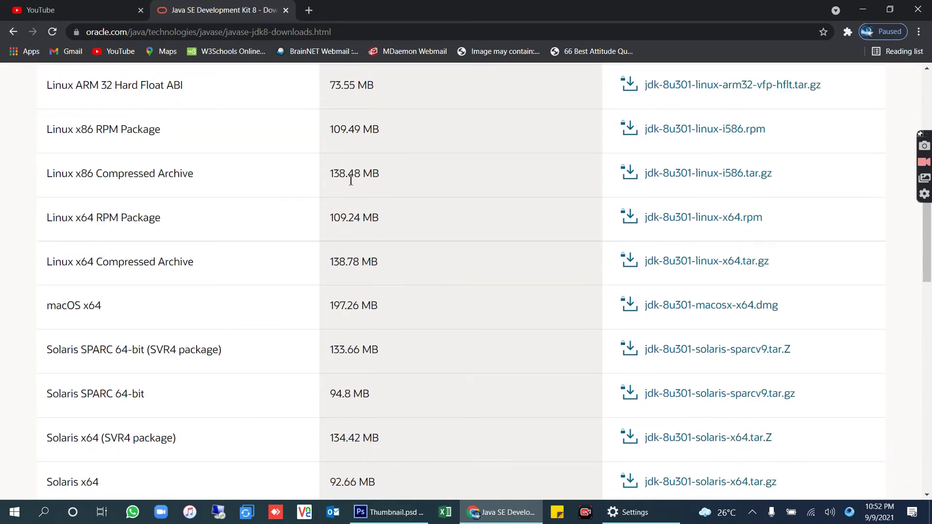
pyautogui.scroll(-1, 349, 184)
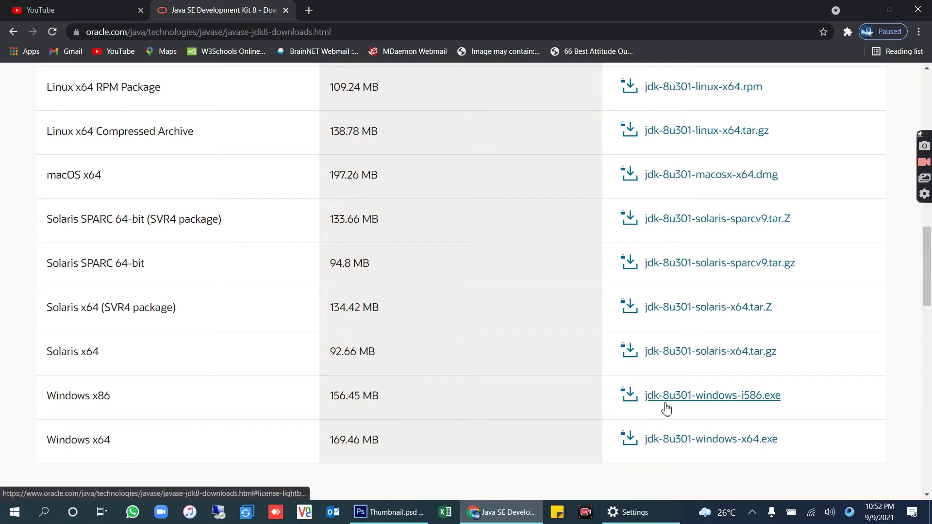
pyautogui.click(680, 443)
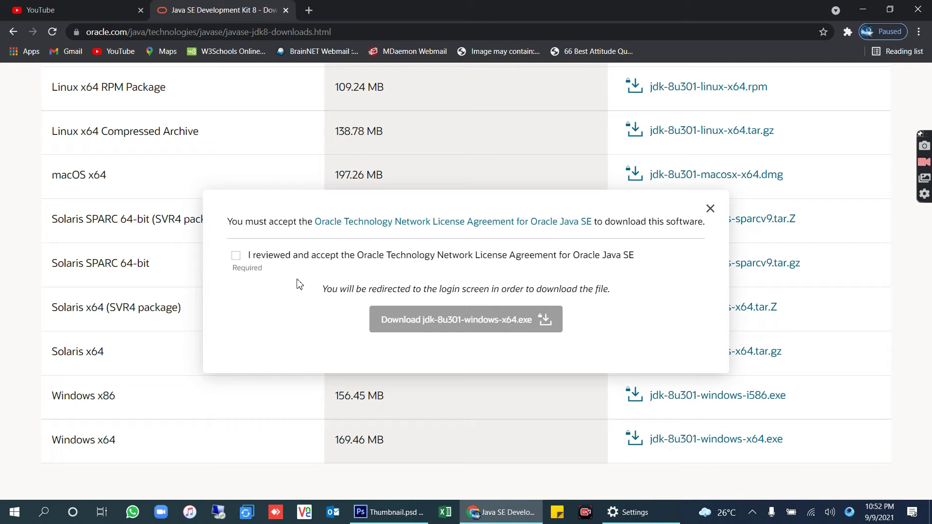
pyautogui.click(239, 256)
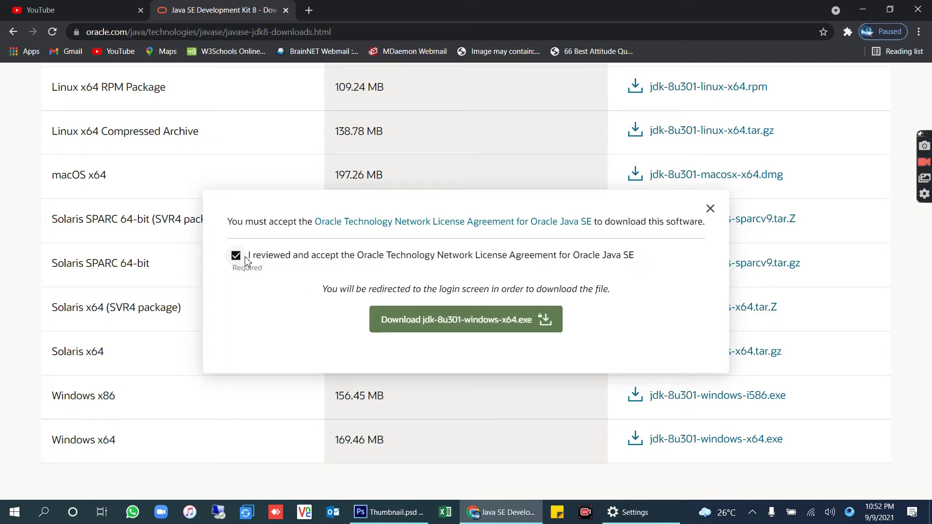
pyautogui.click(452, 332)
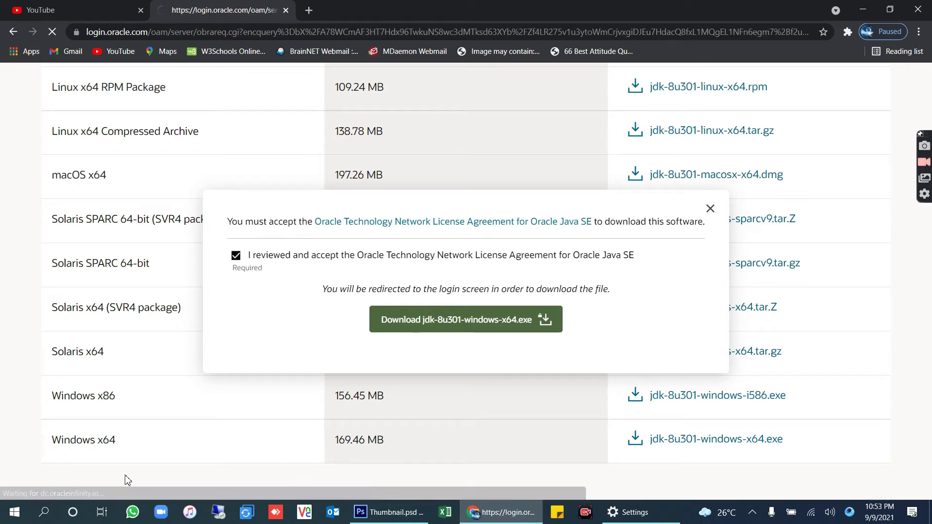
# Step: Leave the browser for the desktop and open the Downloads folder through This PC
pyautogui.hotkey('alt', 'Tab')
pyautogui.click(866, 10)
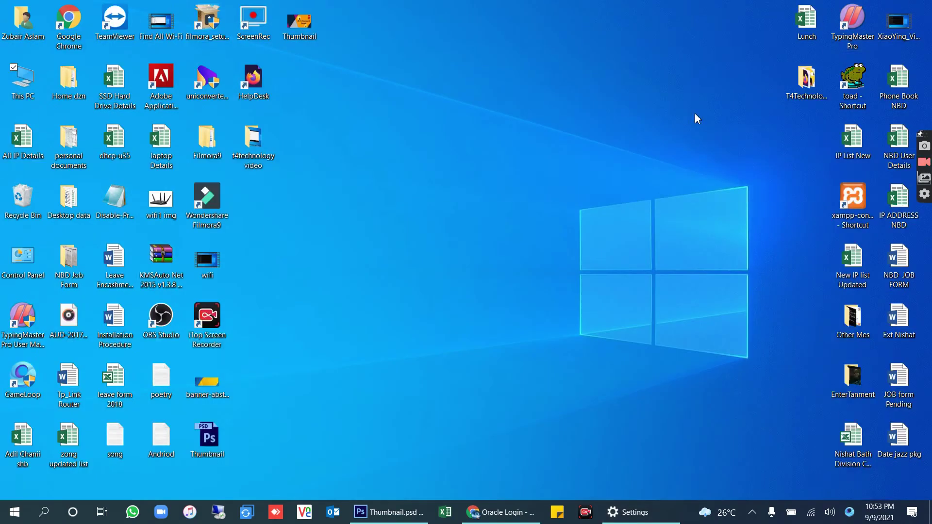
pyautogui.click(21, 86)
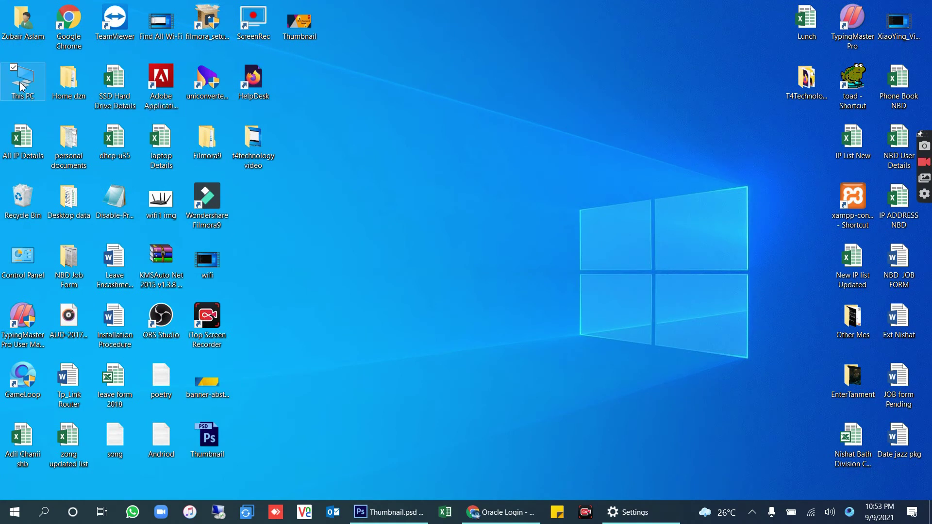
pyautogui.doubleClick(20, 86)
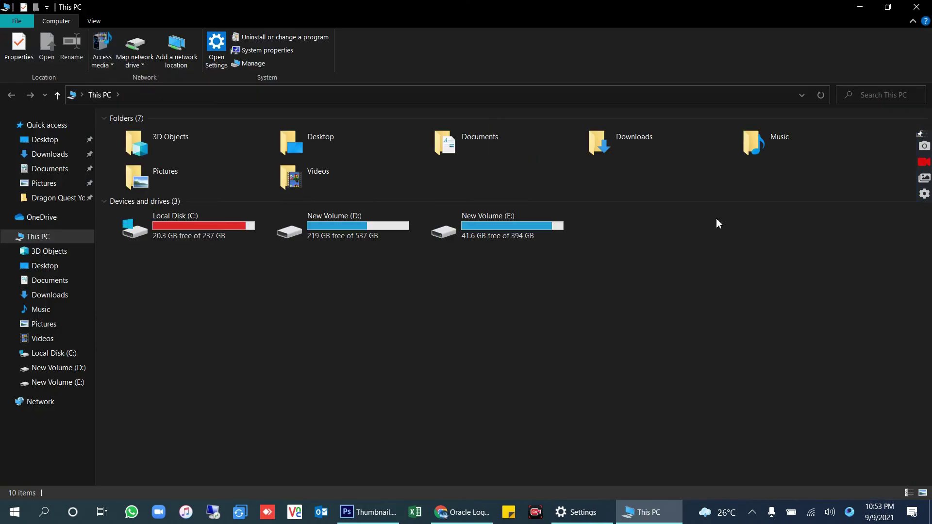
pyautogui.doubleClick(648, 147)
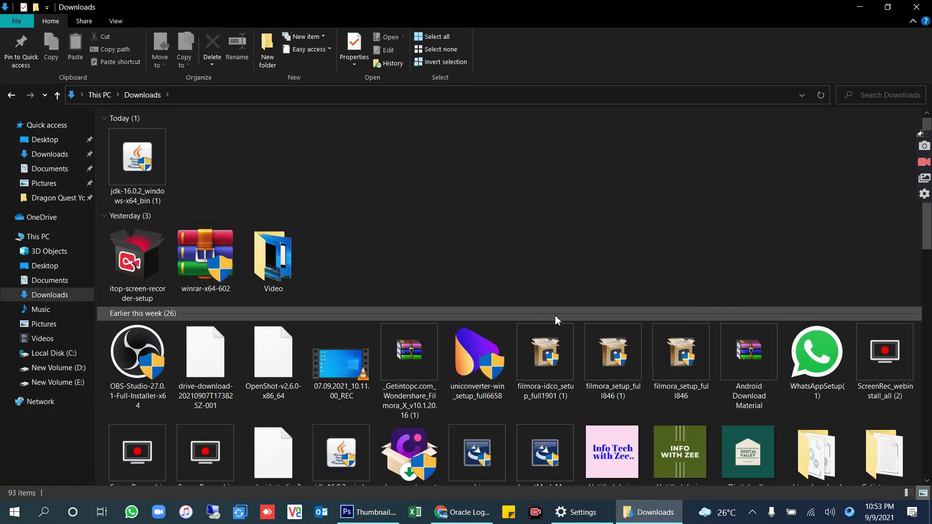
# Step: Run the jdk-16.0.2_windows-x64_bin installer and install the Java SE Development Kit in the default destination folder, then close the wizard
pyautogui.scroll(-6, 555, 316)
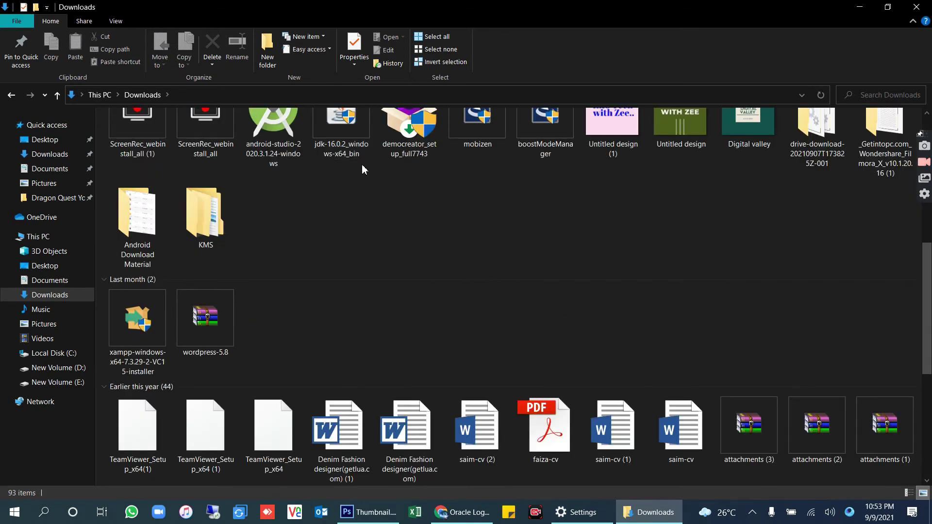
pyautogui.scroll(3, 362, 167)
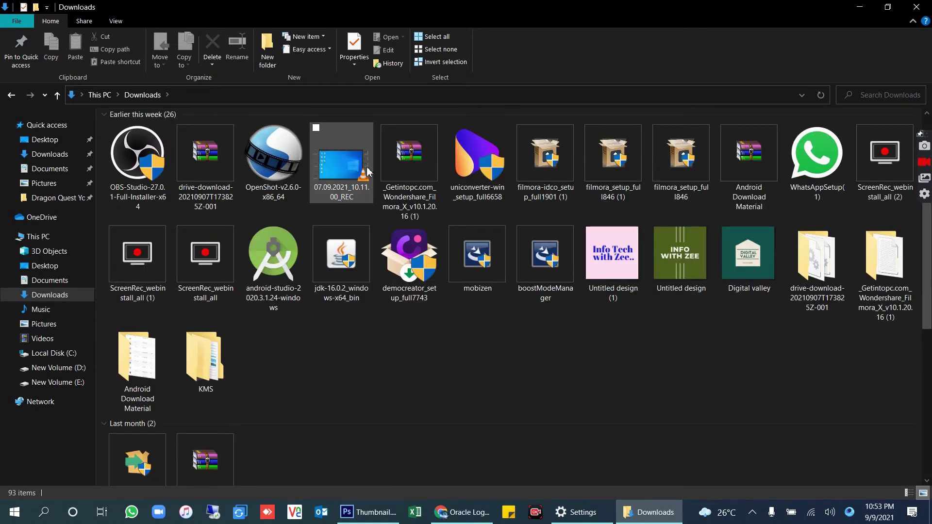
pyautogui.doubleClick(348, 272)
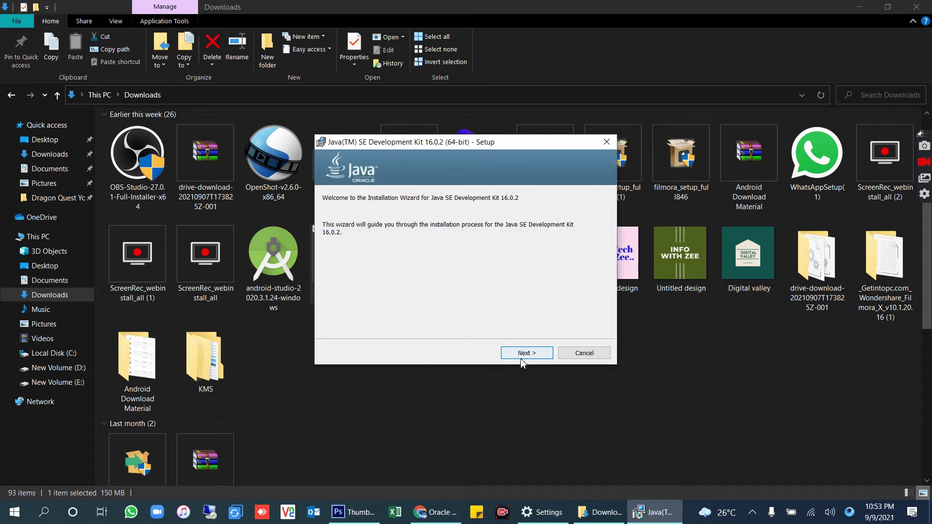
pyautogui.click(523, 360)
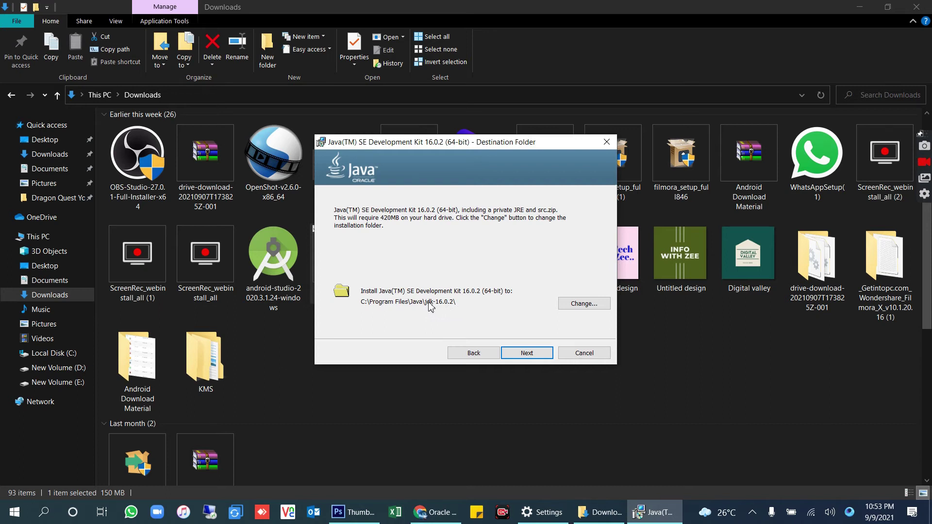
pyautogui.click(527, 353)
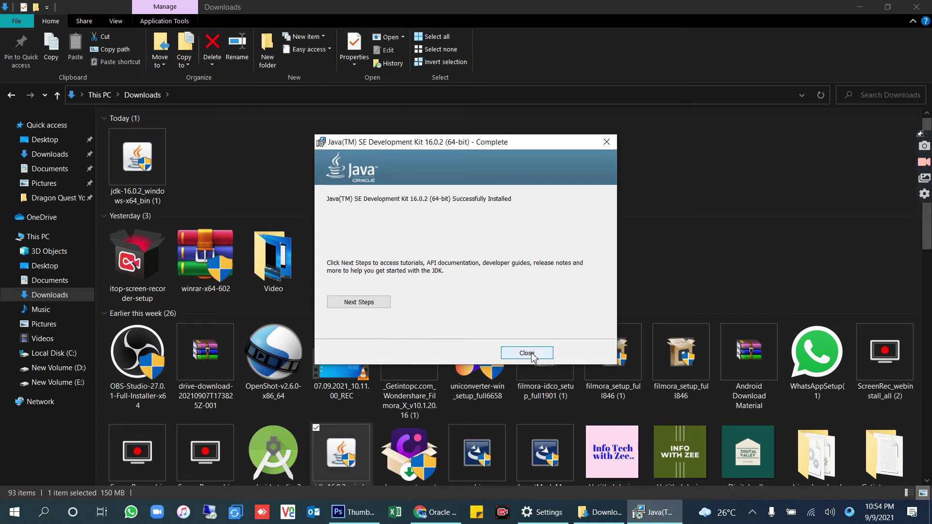
pyautogui.click(533, 357)
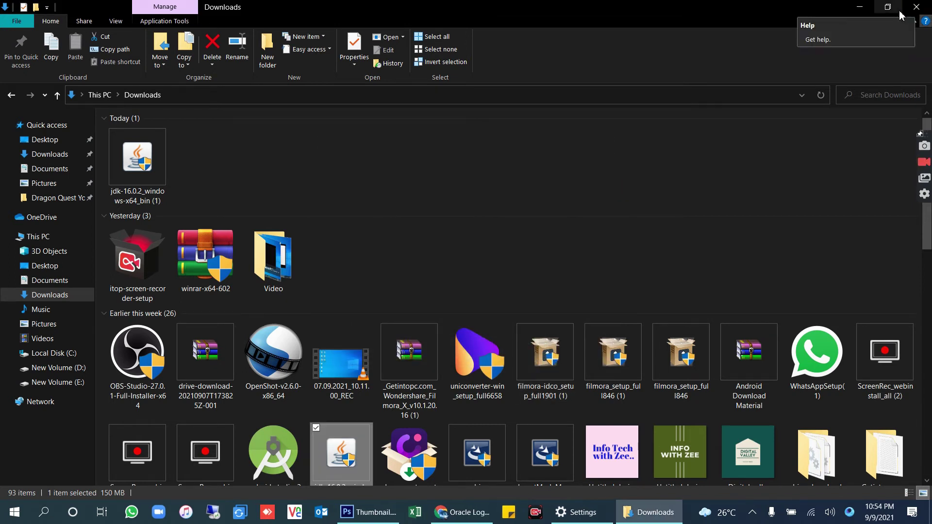
# Step: Open the folder C:\Program Files\Java\jdk-16.0.2 through This PC and copy its full path
pyautogui.click(864, 8)
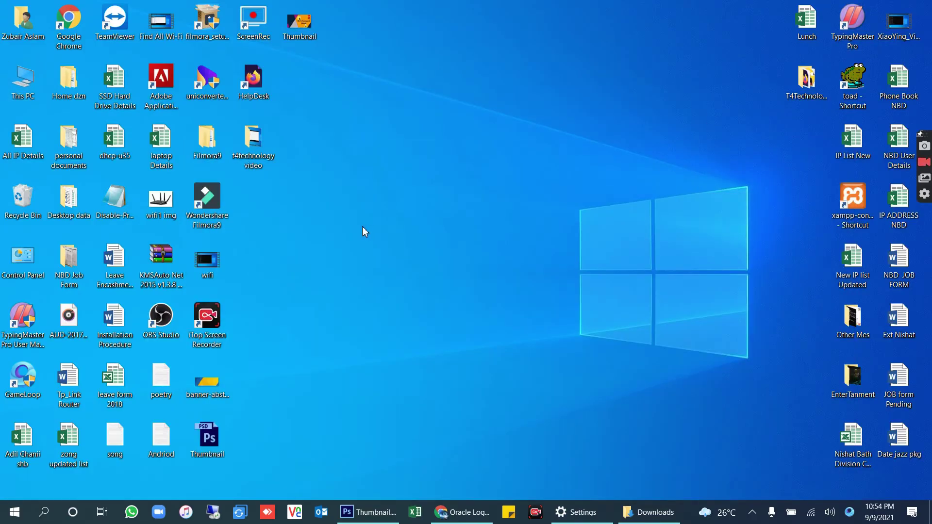
pyautogui.doubleClick(30, 84)
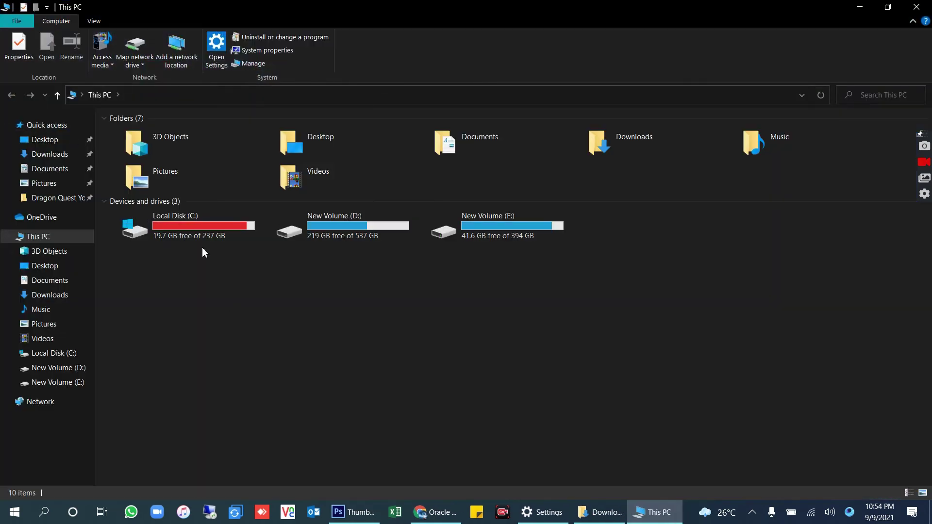
pyautogui.doubleClick(206, 234)
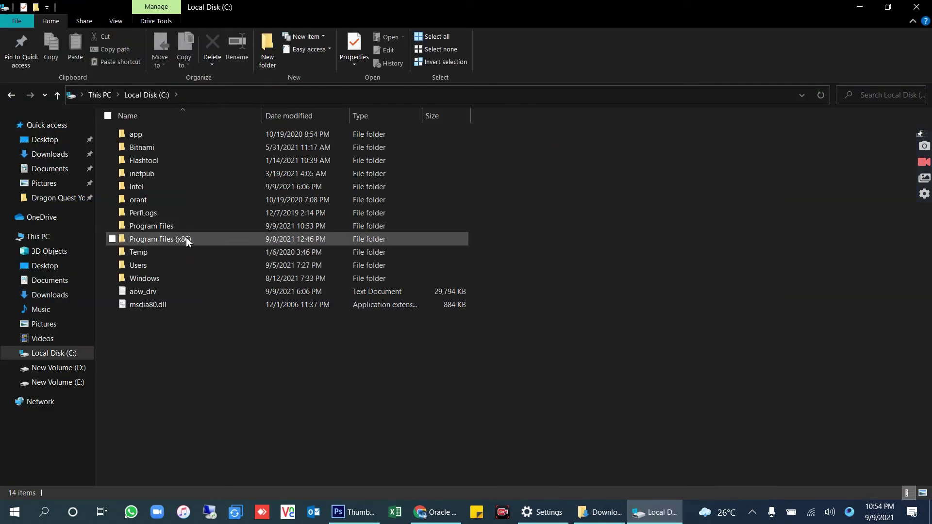
pyautogui.doubleClick(170, 230)
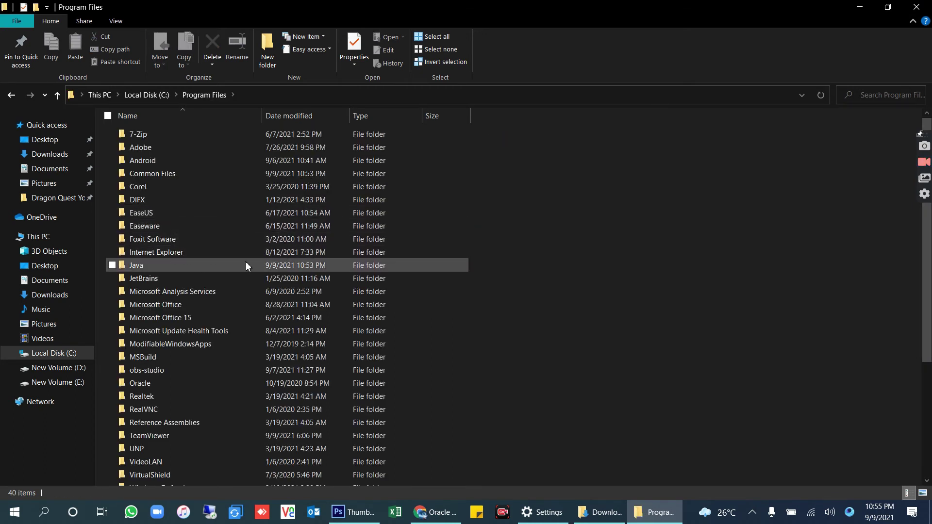
pyautogui.doubleClick(148, 264)
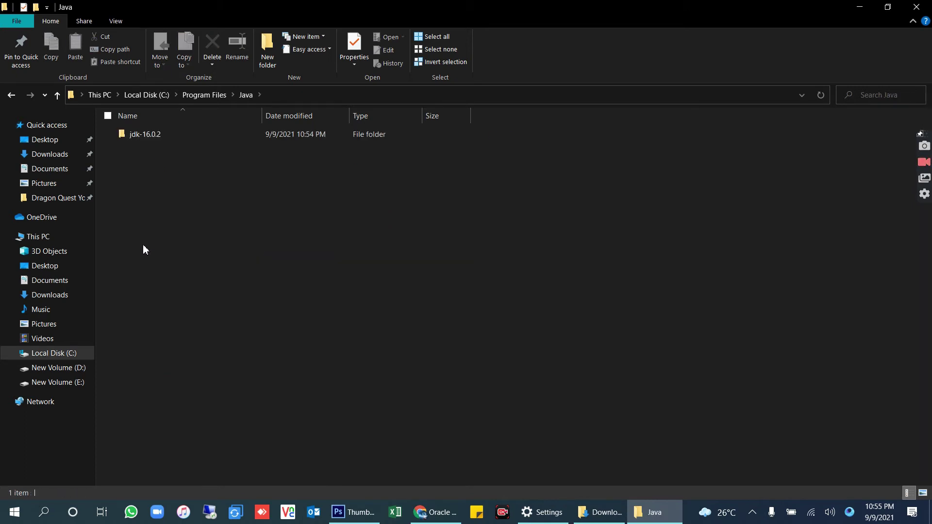
pyautogui.doubleClick(162, 136)
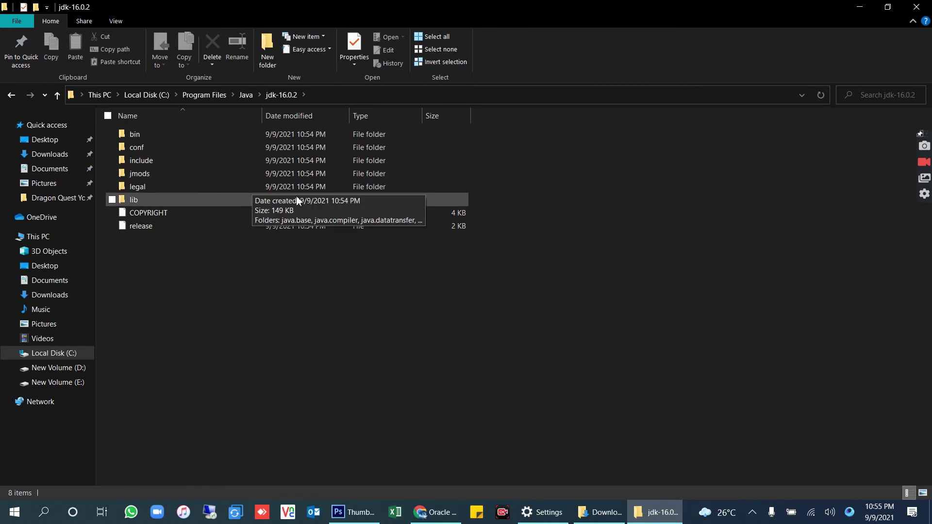
pyautogui.click(332, 95)
pyautogui.hotkey('ctrl', 'c')
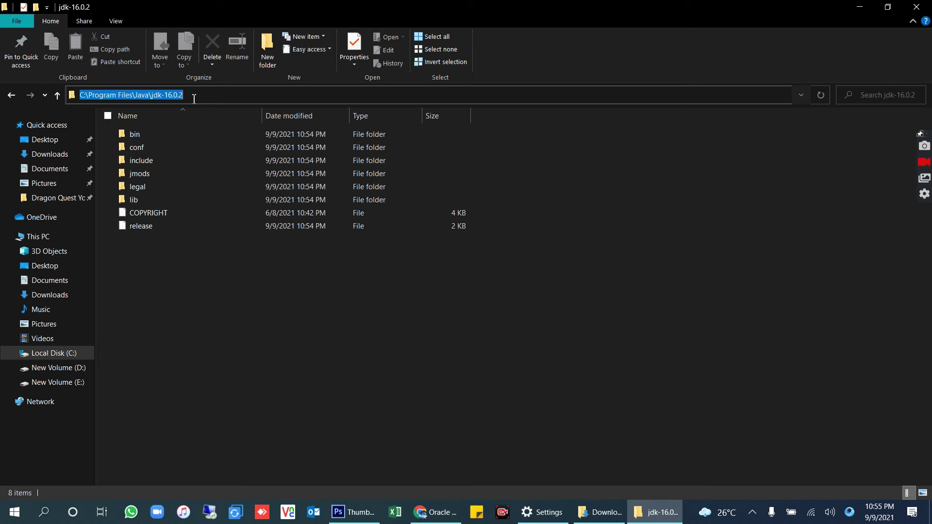
# Step: Open Environment Variables via This PC's properties and advanced system settings, and delete the existing JAVA_HOME user variable
pyautogui.click(858, 10)
pyautogui.click(23, 90)
pyautogui.rightClick(28, 87)
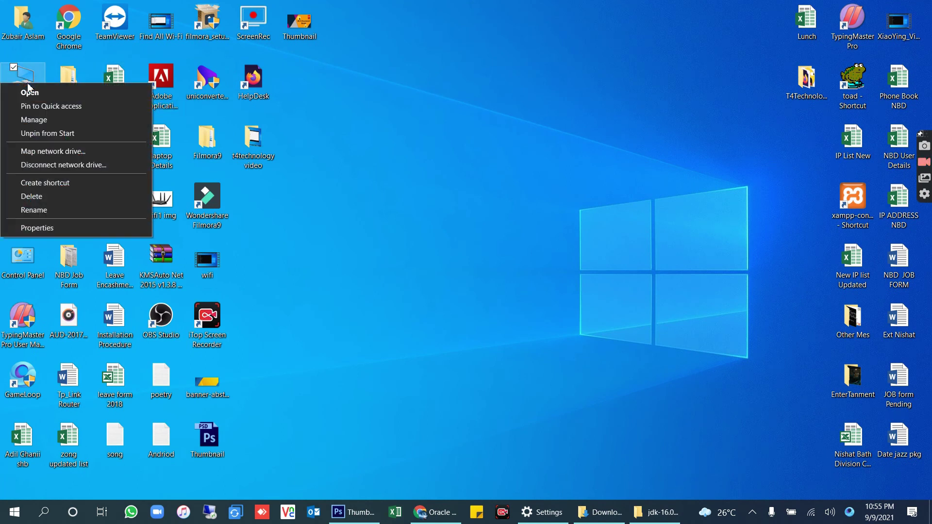
pyautogui.click(51, 226)
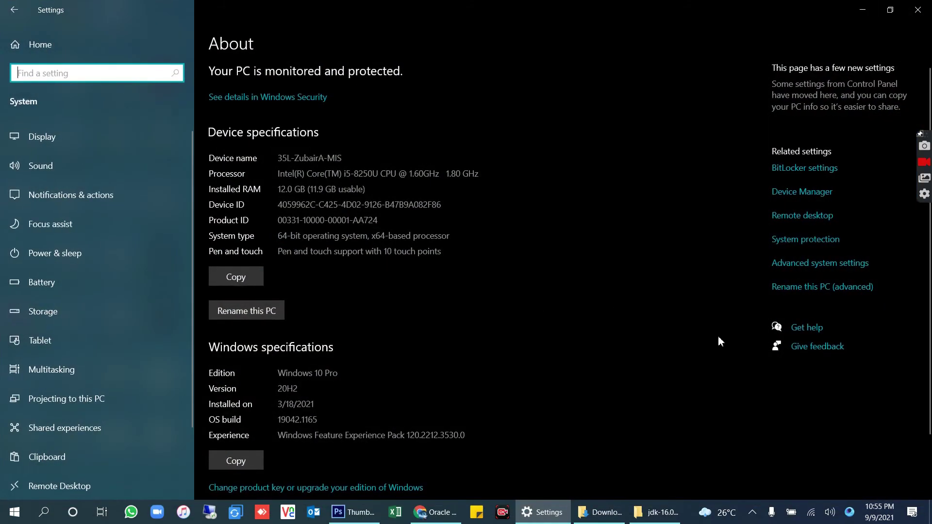
pyautogui.click(829, 265)
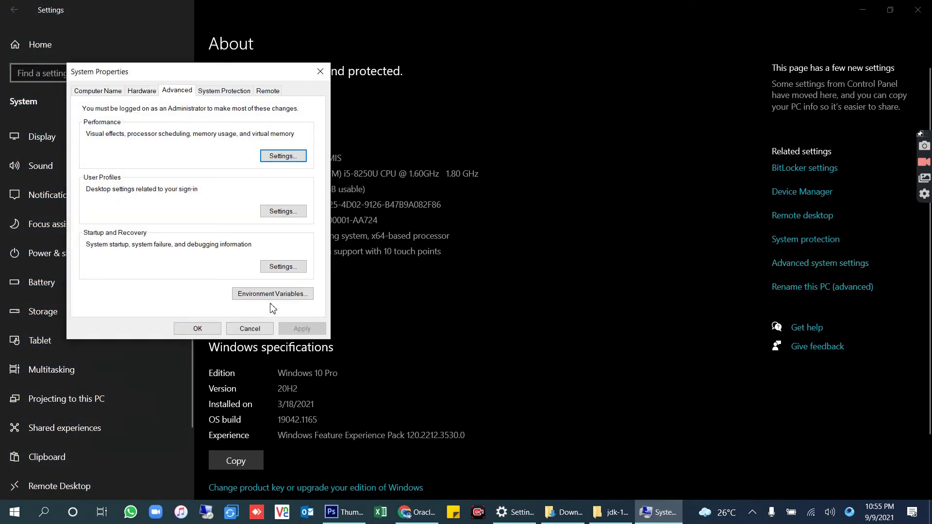
pyautogui.click(279, 295)
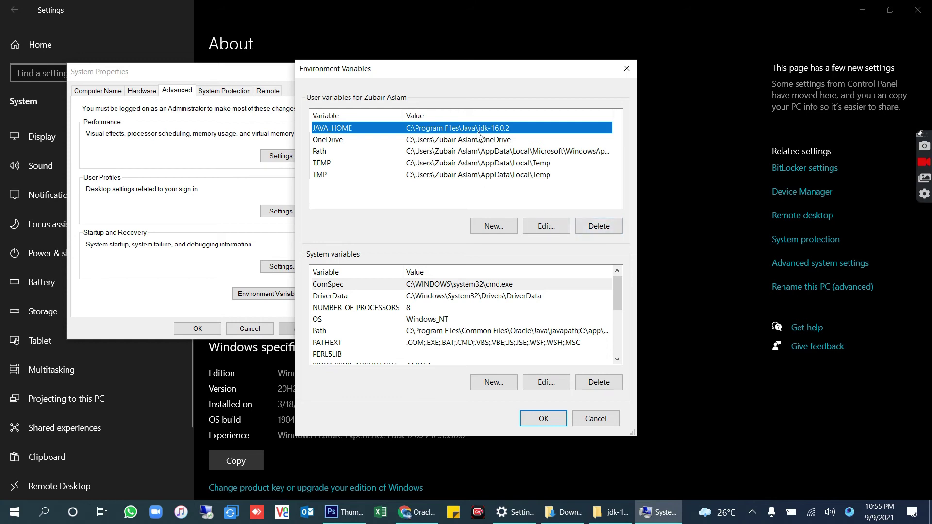
pyautogui.click(600, 227)
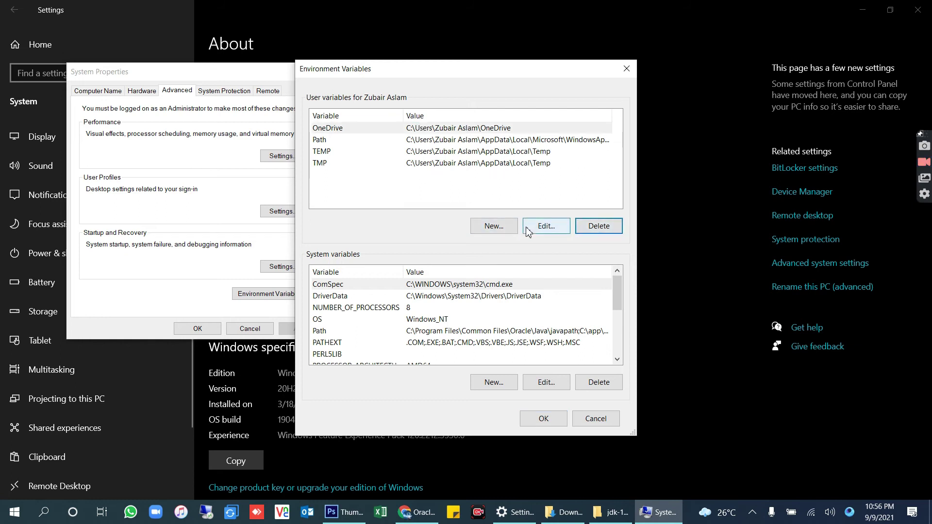
# Step: Create a user variable named JAVA_HOME with the copied path C:\Program Files\Java\jdk-16.0.2 as its value
pyautogui.click(505, 227)
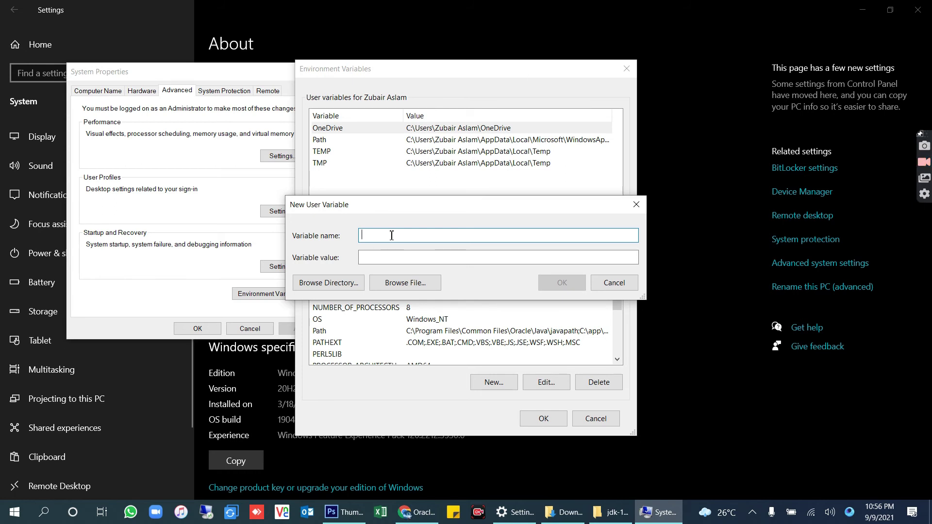
pyautogui.write('JAVA_HOME')
pyautogui.click(376, 258)
pyautogui.click(386, 241)
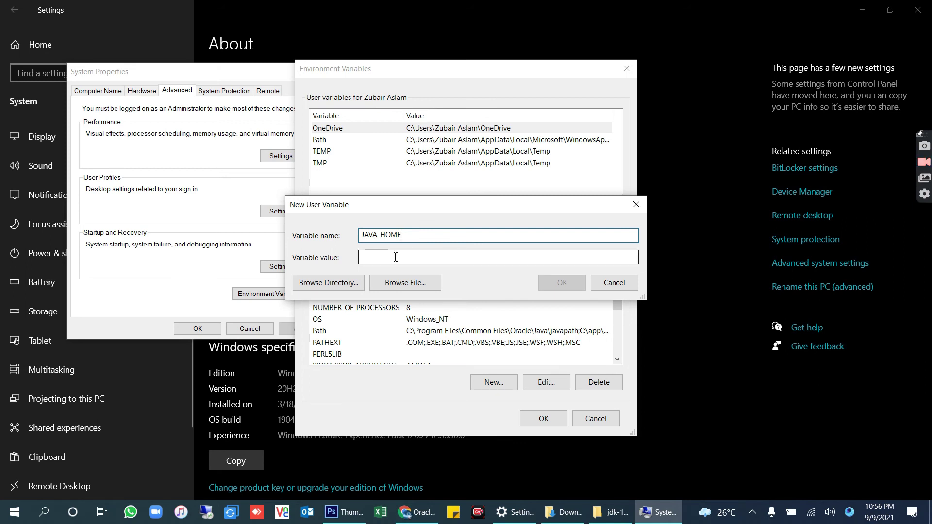
pyautogui.click(394, 256)
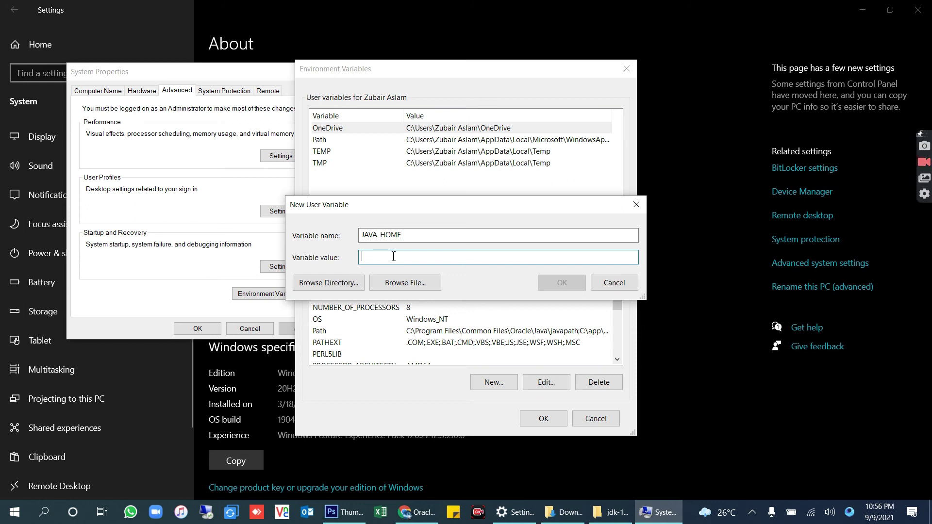
pyautogui.hotkey('ctrl', 'v')
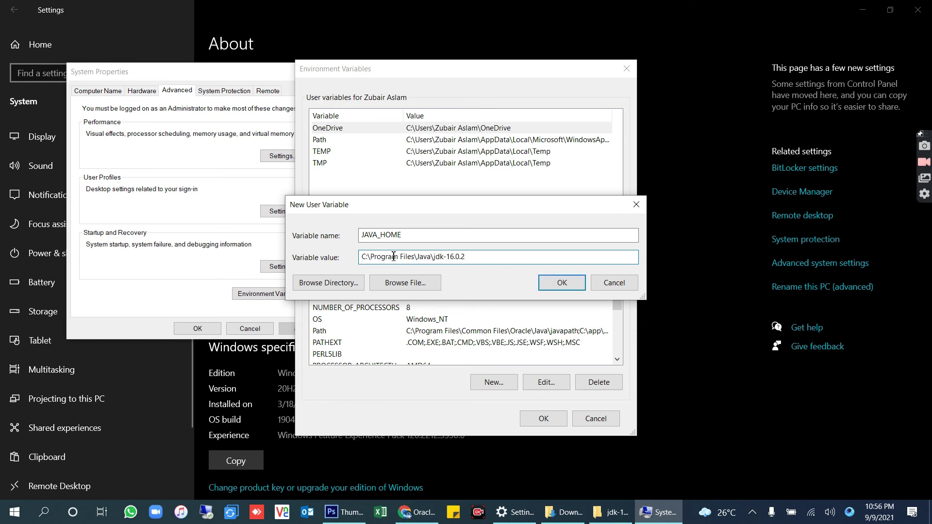
pyautogui.click(554, 283)
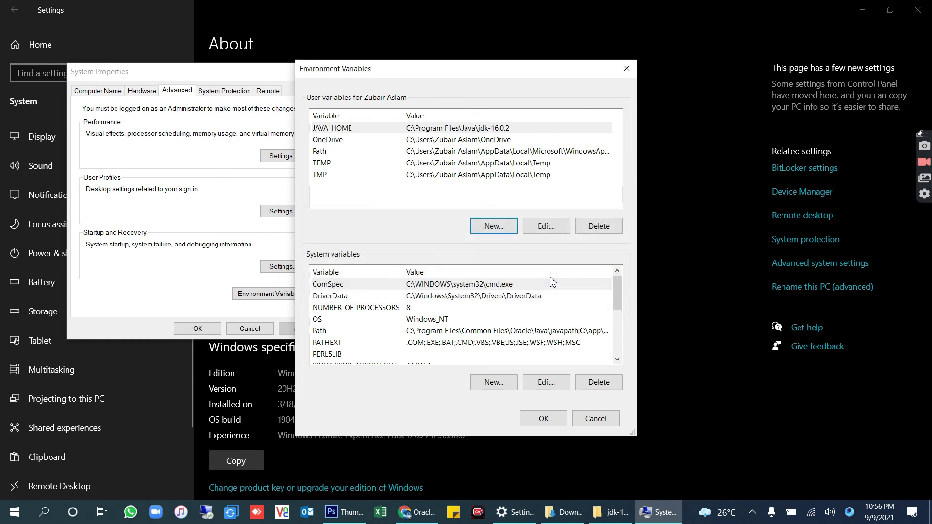